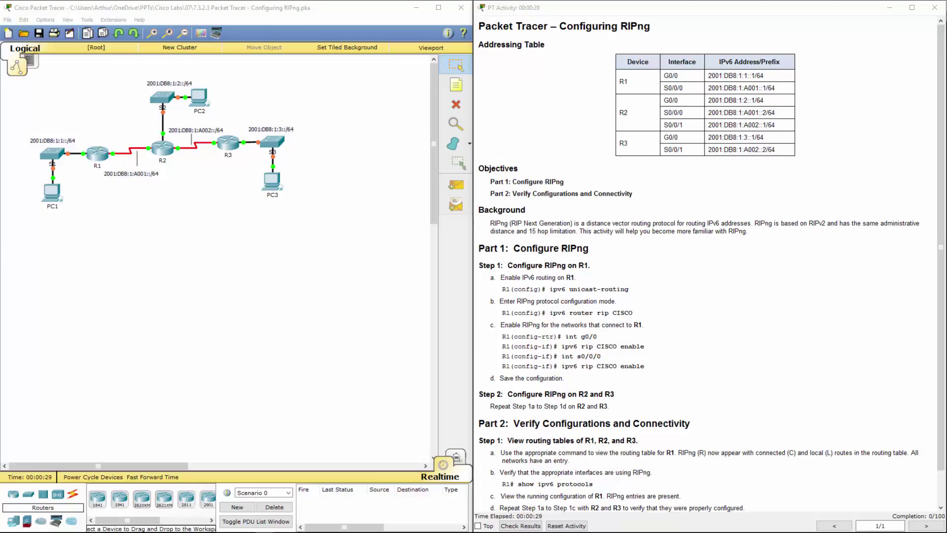
- Read the activity instructions, then return focus to the network workspace
left_click(732, 283)
scroll(732, 283, "down", 1)
scroll(693, 146, "up", 1)
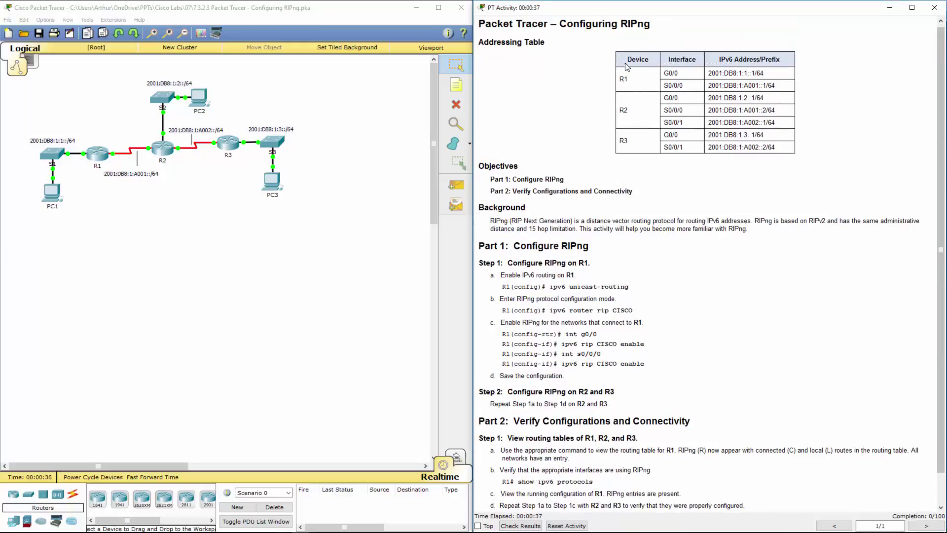
scroll(741, 256, "down", 1)
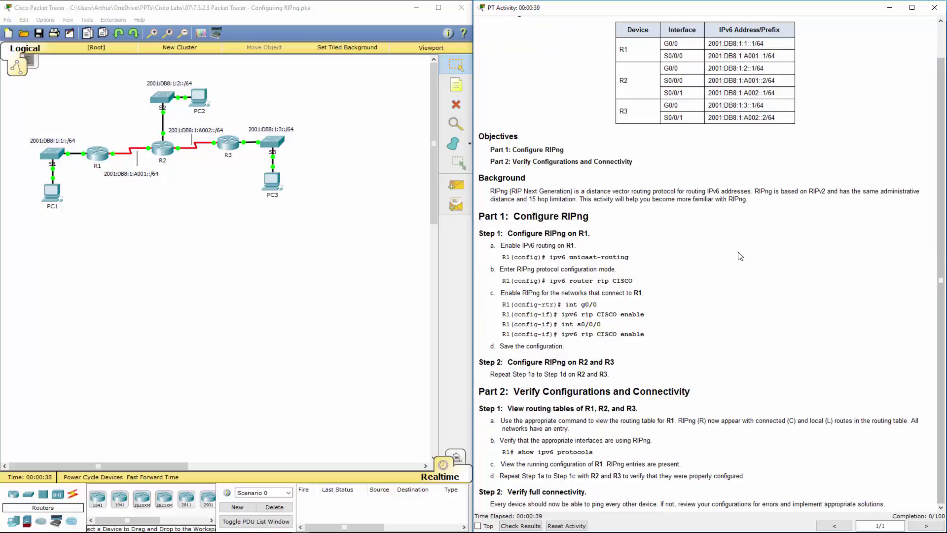
left_click(307, 313)
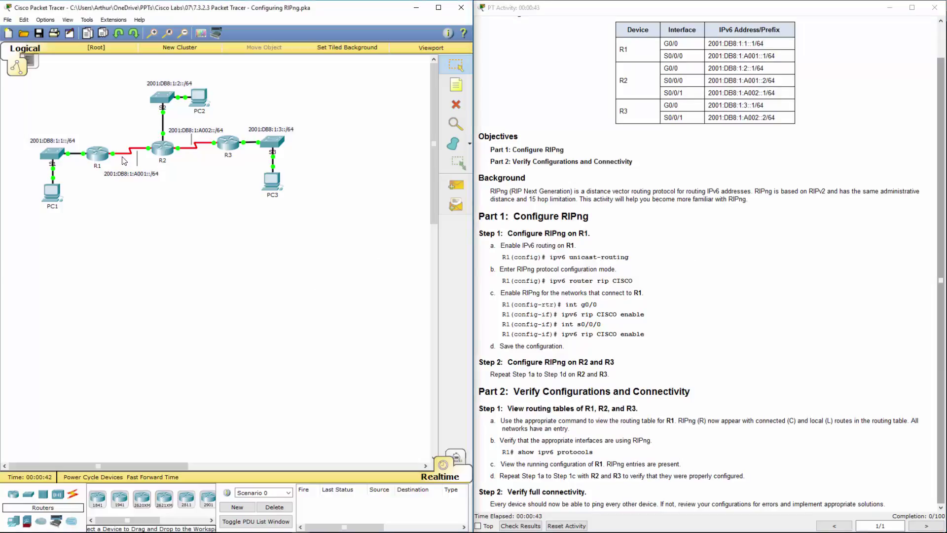
- Open R1's CLI and enter privileged mode, then global configuration mode
left_click(99, 156)
left_click(396, 156)
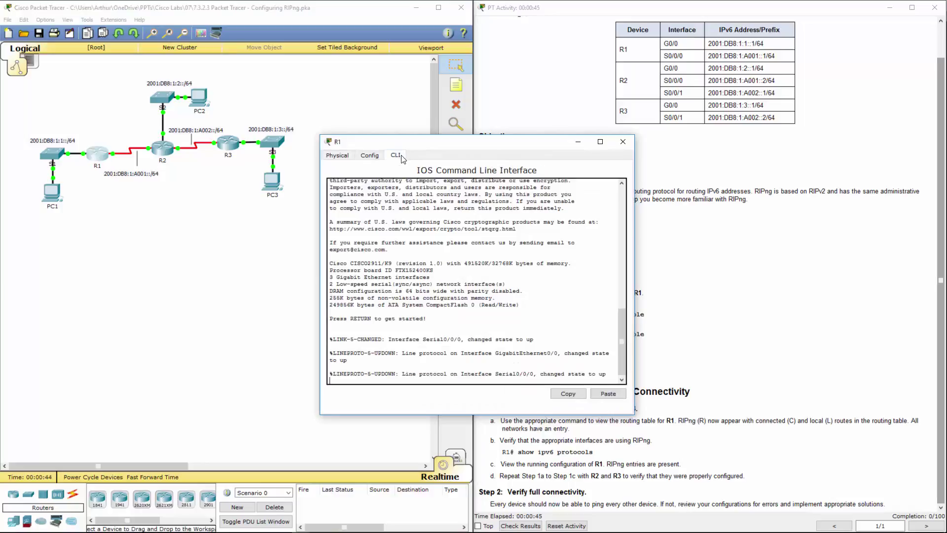
key("Return")
key("Return")
type("en")
key("Return")
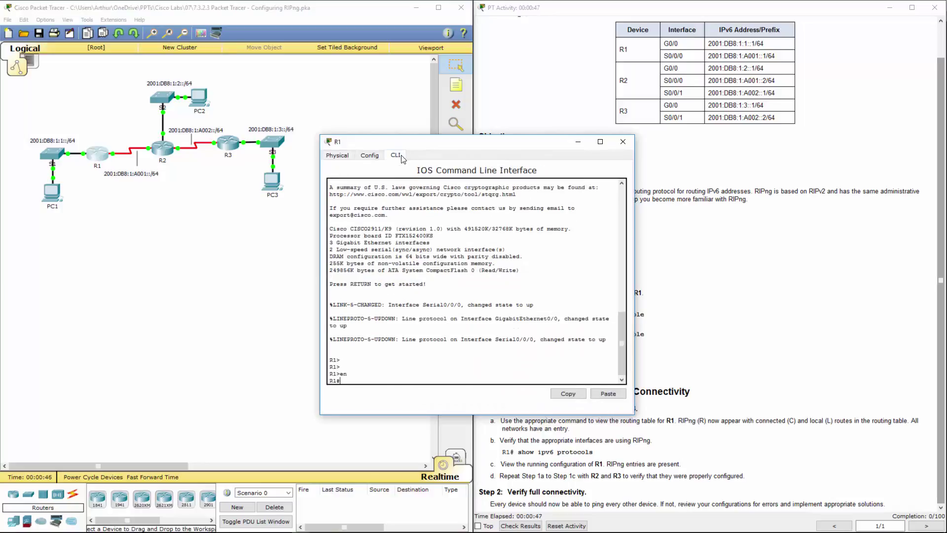
left_click_drag(481, 142, 320, 204)
type("config")
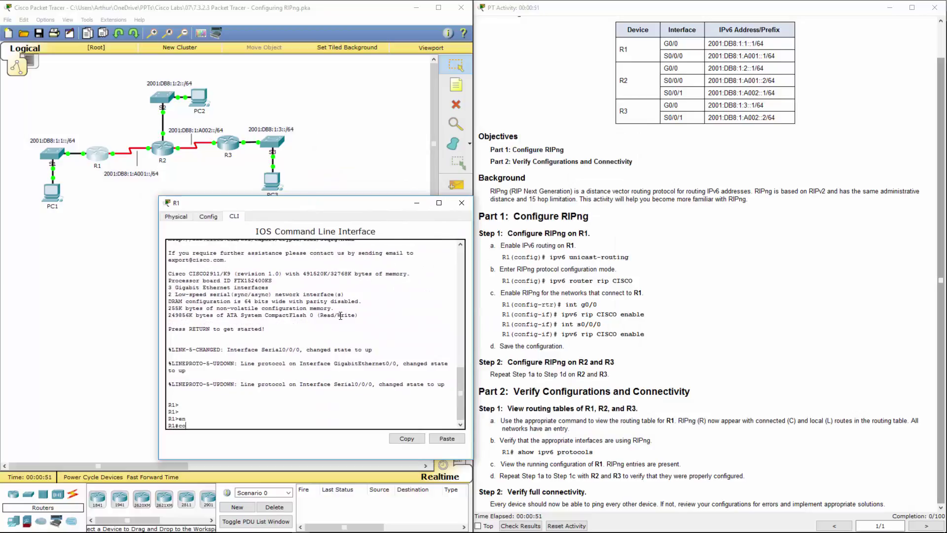
key("Return")
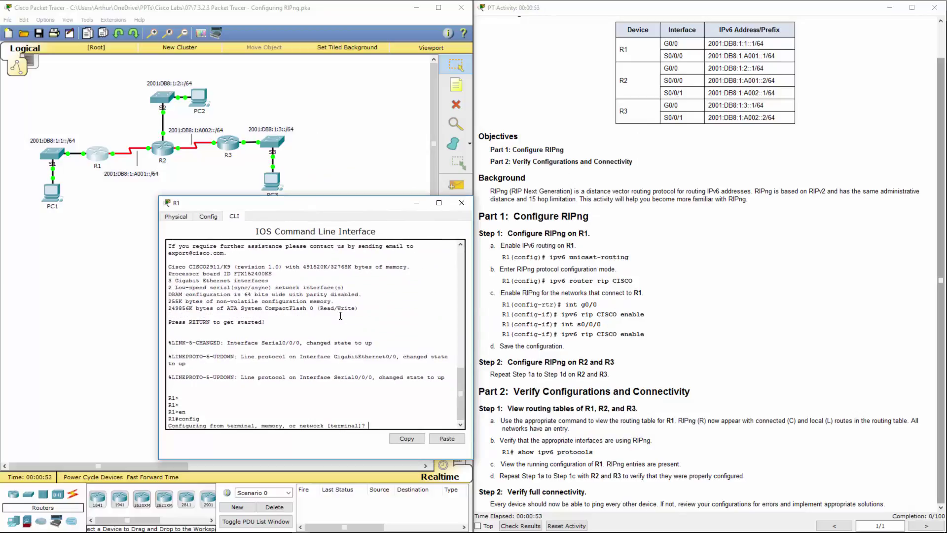
type("t")
key("Return")
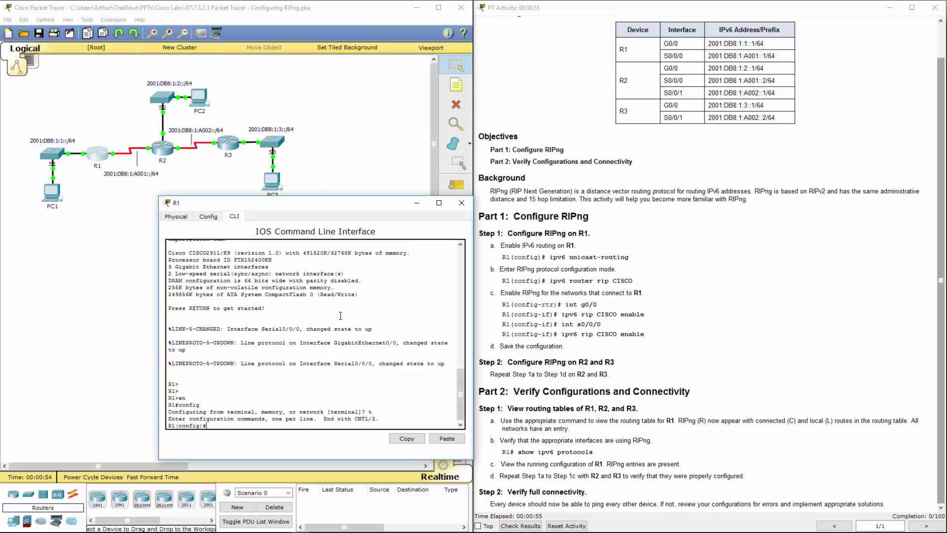
- Enable IPv6 unicast routing on R1 and create the RIPng process CISCO
type("ipv6 un")
key("Tab")
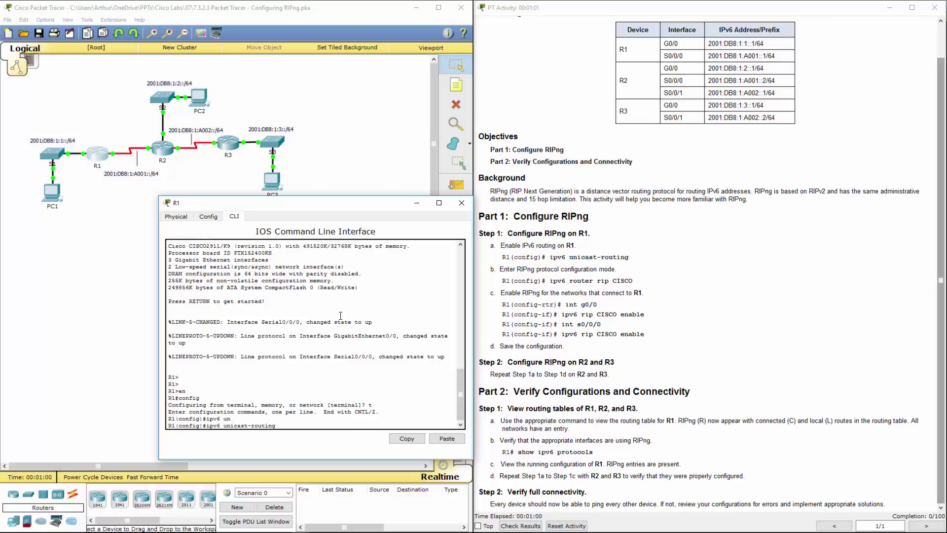
key("Return")
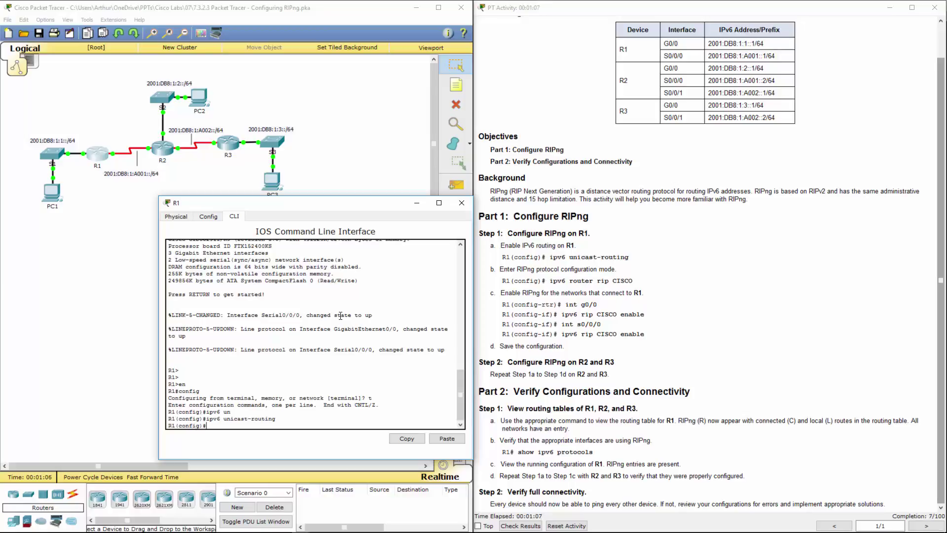
type("ipv6 router rip CISCO")
key("Return")
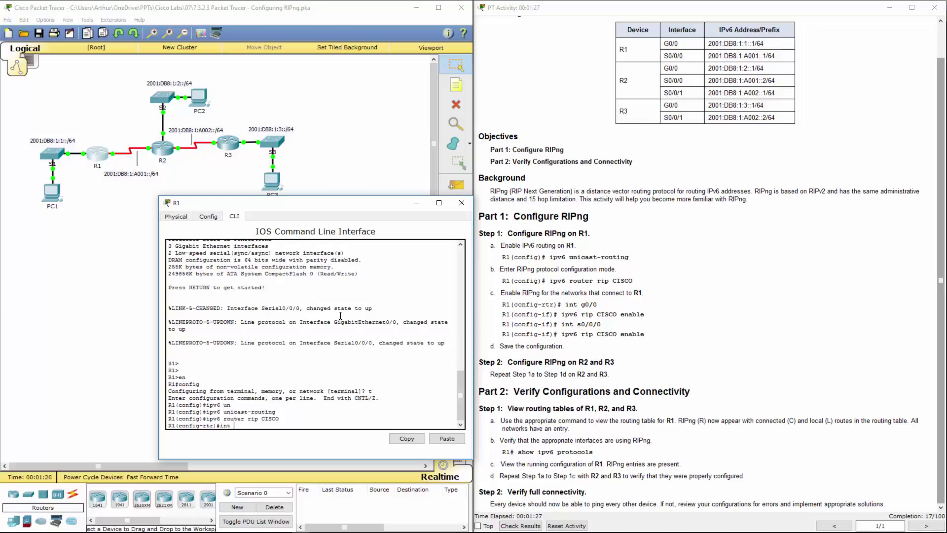
- Enable RIPng process CISCO on R1's G0/0 interface
type("int g0/0")
key("Return")
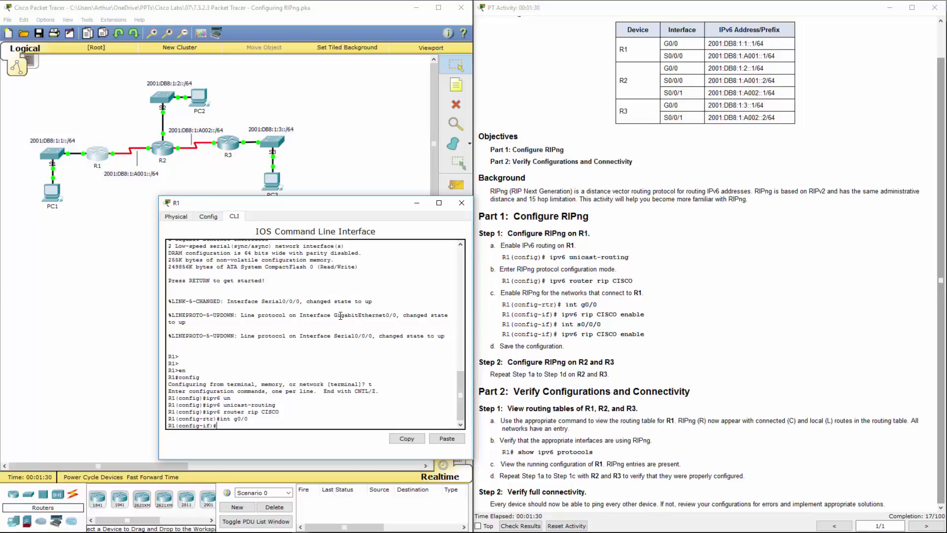
type("ipv6 rip cisc")
key("BackSpace")
key("BackSpace")
key("BackSpace")
type("CISCO enable")
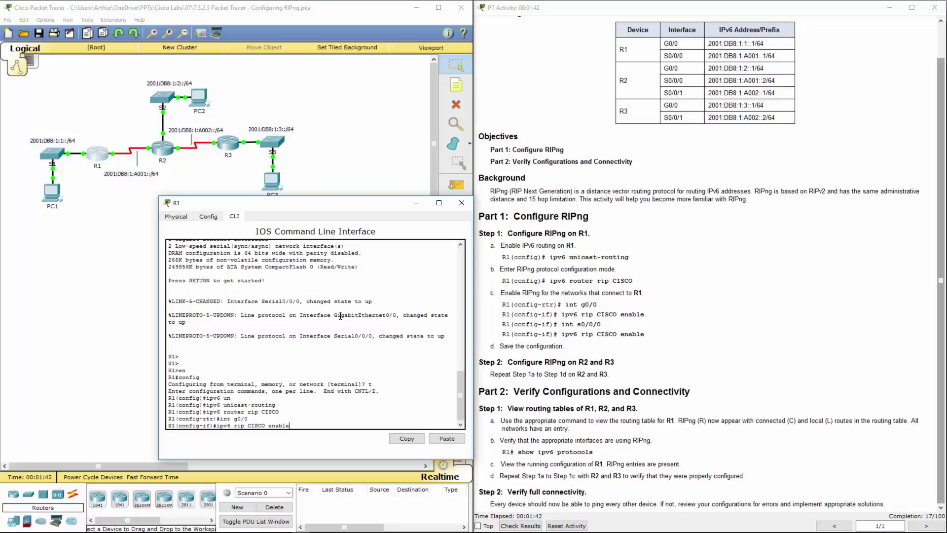
key("Return")
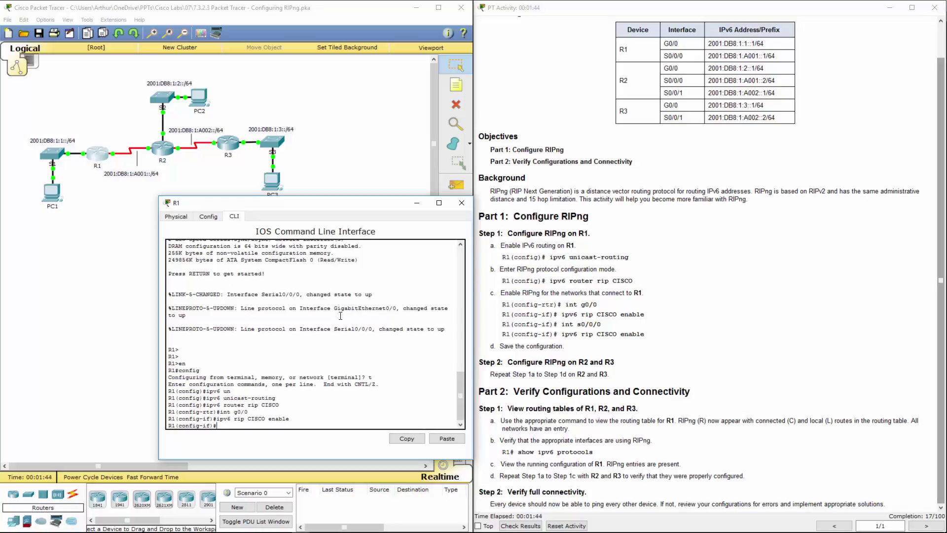
- Enter R1's S0/0/0 interface and enter 'ipv6 rip CISCO enable'
type("int s0//")
key("BackSpace")
type("/0")
key("Return")
type("ipv6")
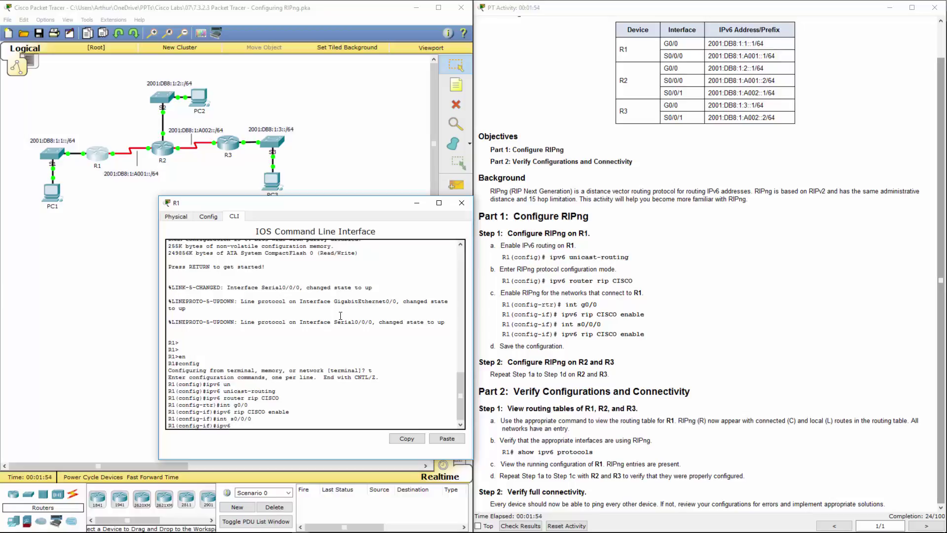
type(" rip CISCO enable")
- Apply RIPng CISCO on R1's S0/0/0 and review the interface commands in the console output
key("Return")
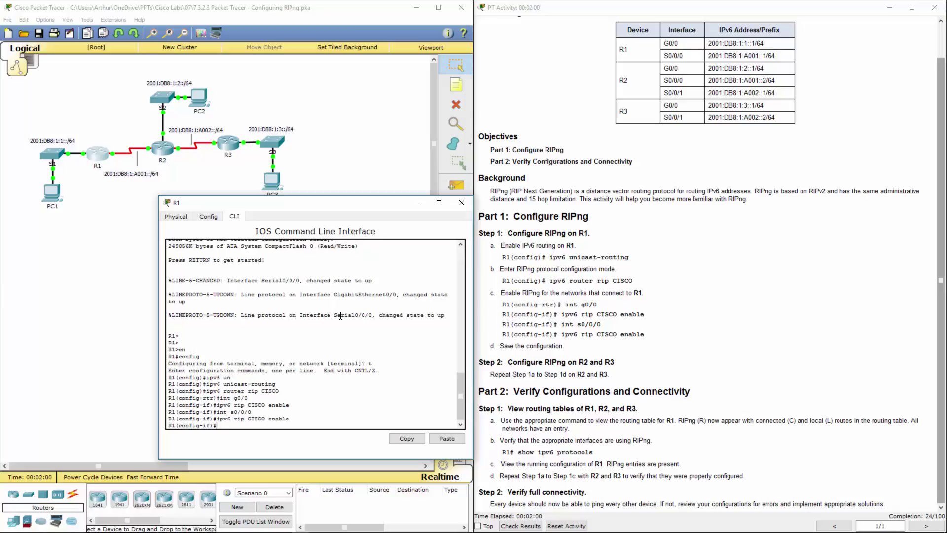
double_click(254, 405)
double_click(251, 410)
left_click_drag(234, 398, 284, 418)
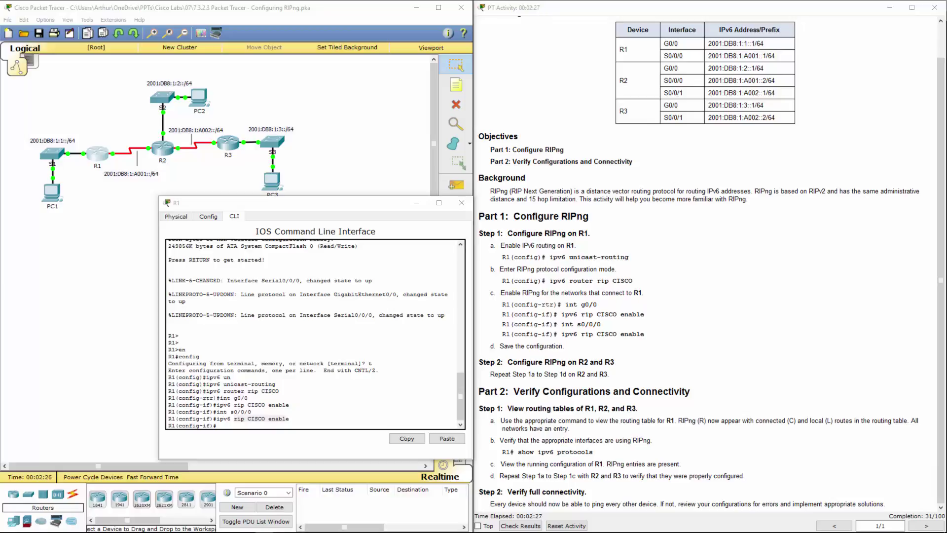
left_click_drag(220, 397, 248, 398)
left_click(248, 398)
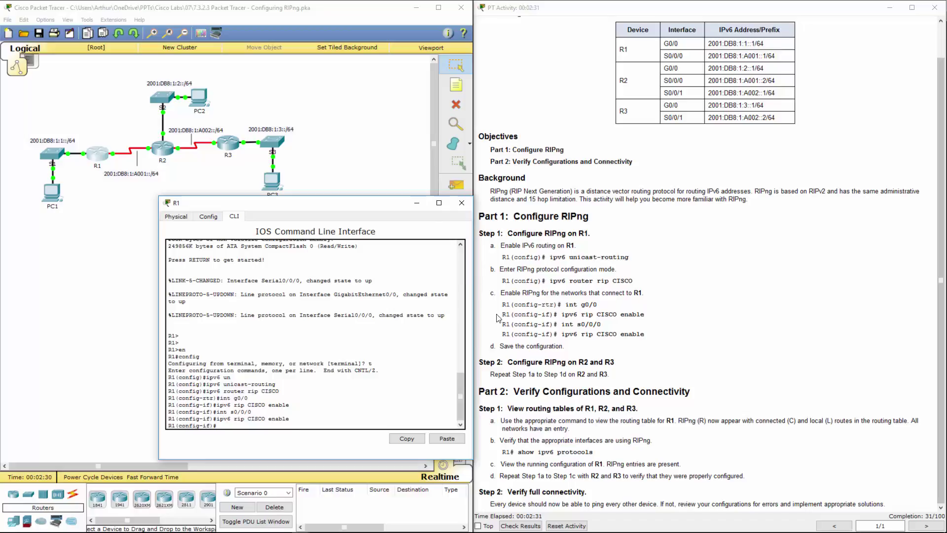
- Close R1's window, open R2's CLI and enter global configuration mode
left_click(461, 202)
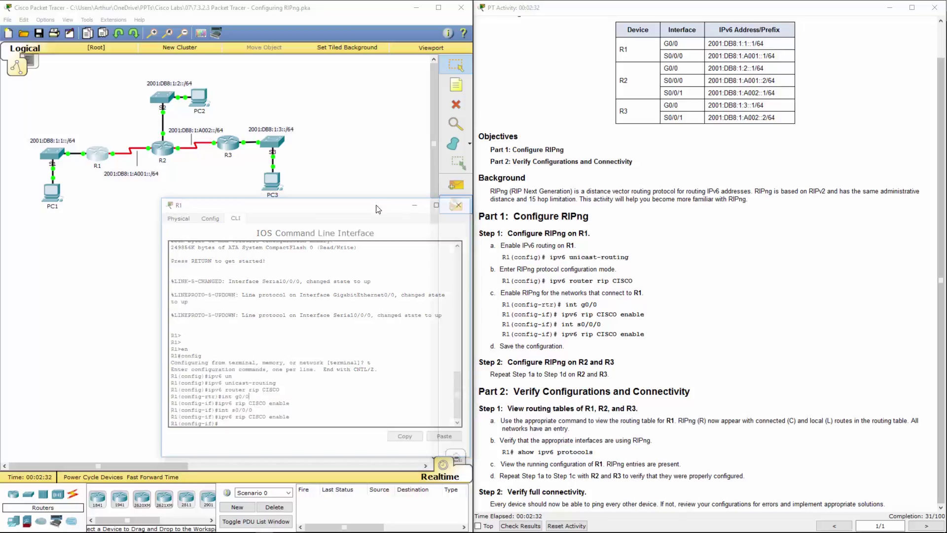
left_click(163, 147)
left_click(396, 156)
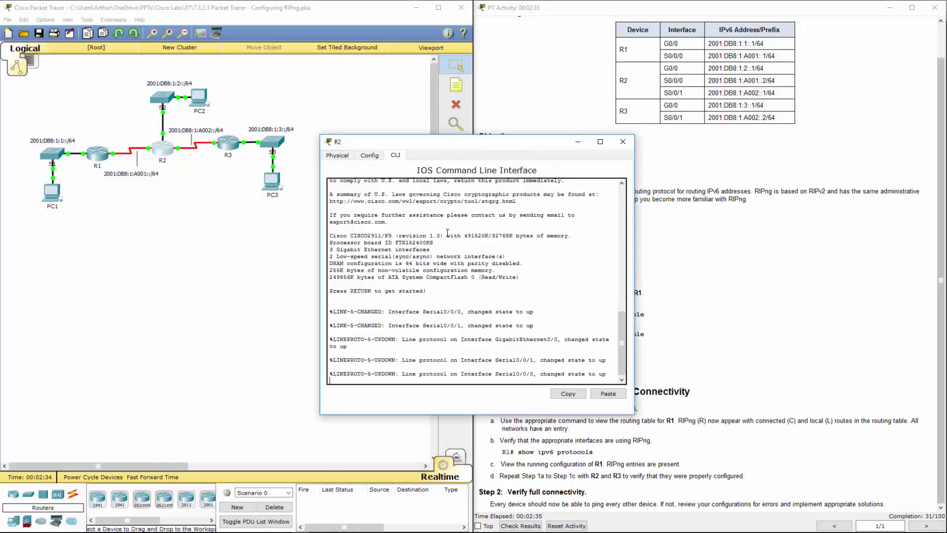
key("Return")
type("en")
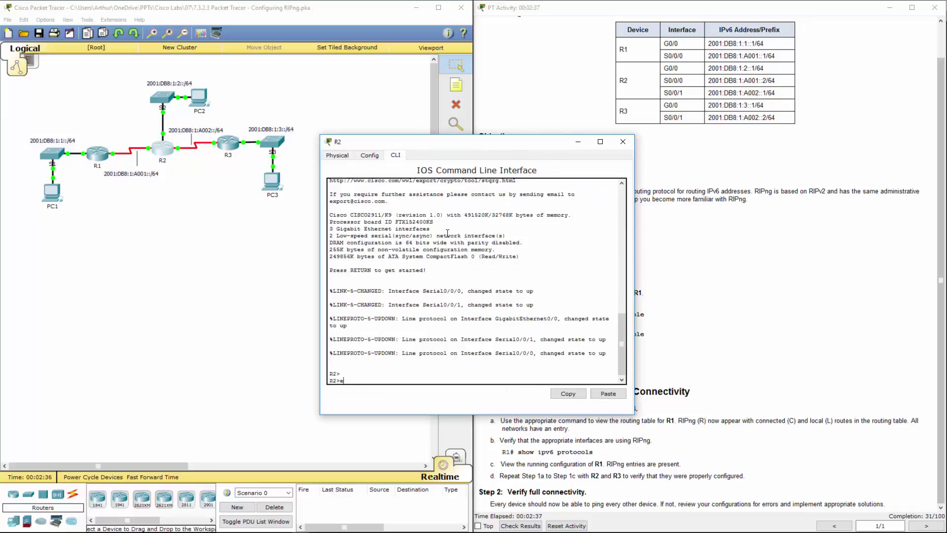
key("Return")
type("conf t")
key("Return")
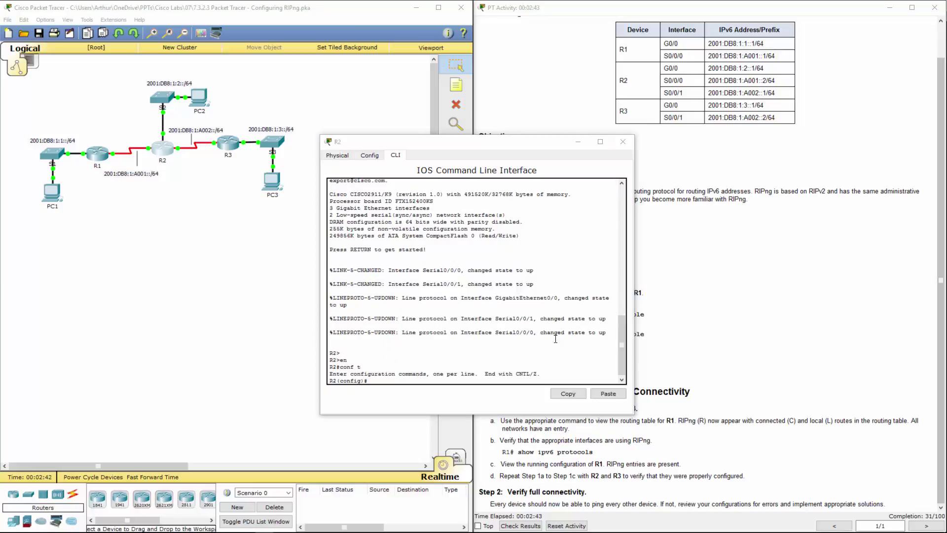
- Enable IPv6 unicast routing on R2 and create the RIPng process CISCO
left_click(479, 344)
type("ipv")
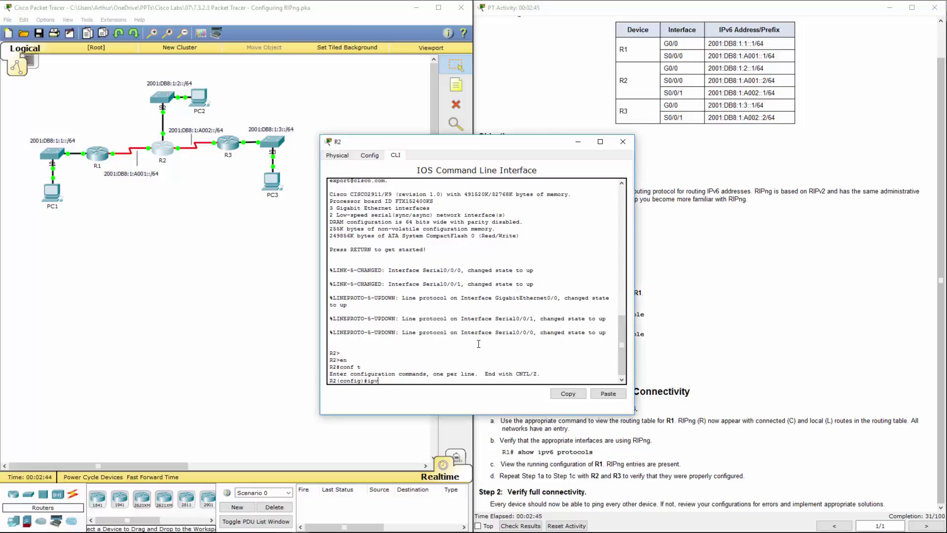
type("6 un")
key("Tab")
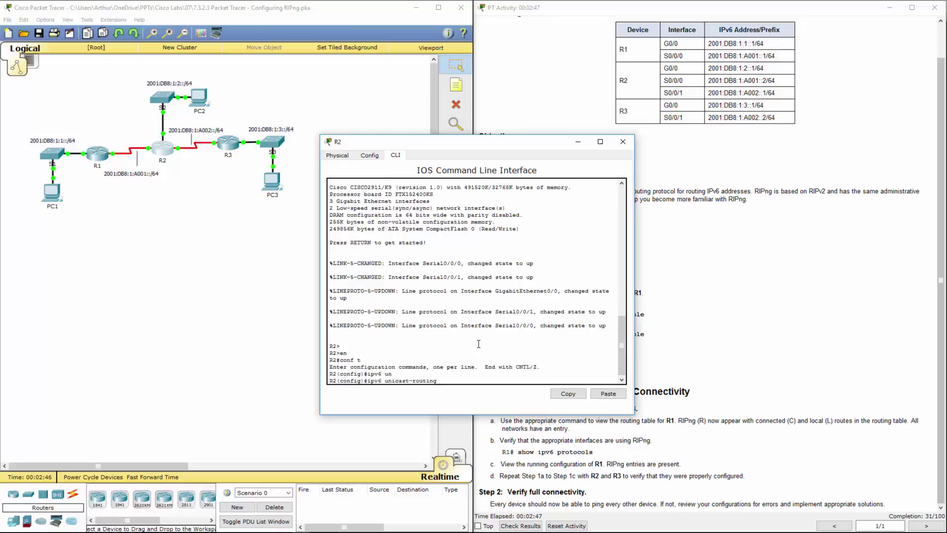
key("Return")
type("ip")
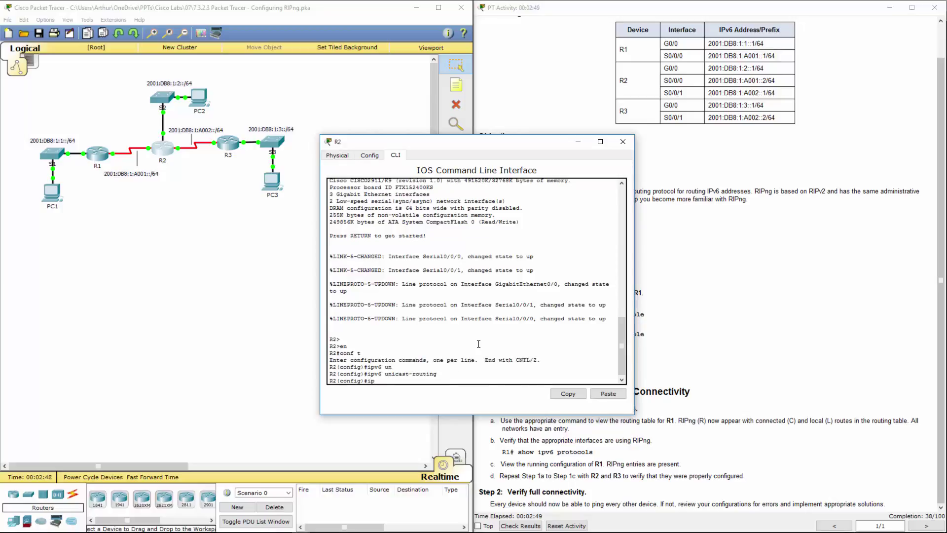
type("v6 router rip CISCO")
key("Return")
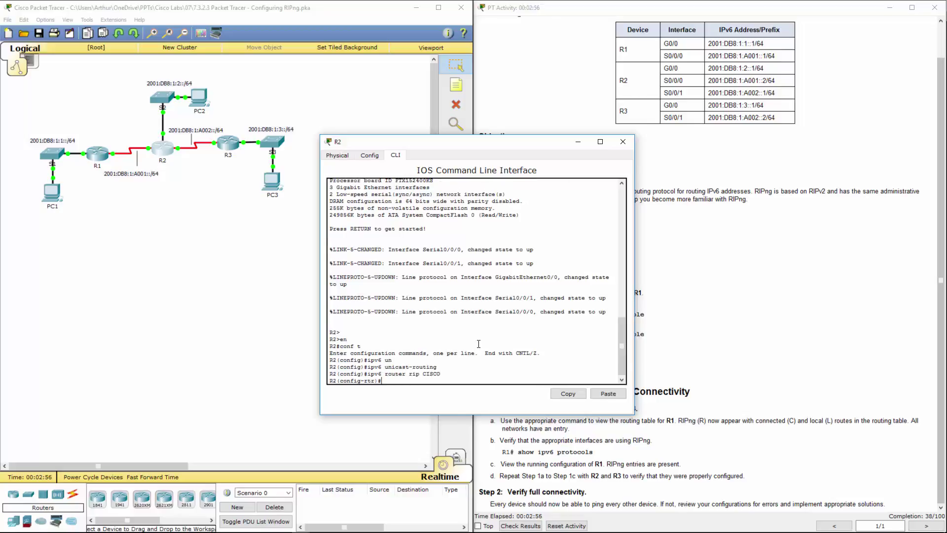
- Enable RIPng process CISCO on R2's G0/0 interface
type("int g0/0/")
key("BackSpace")
key("Return")
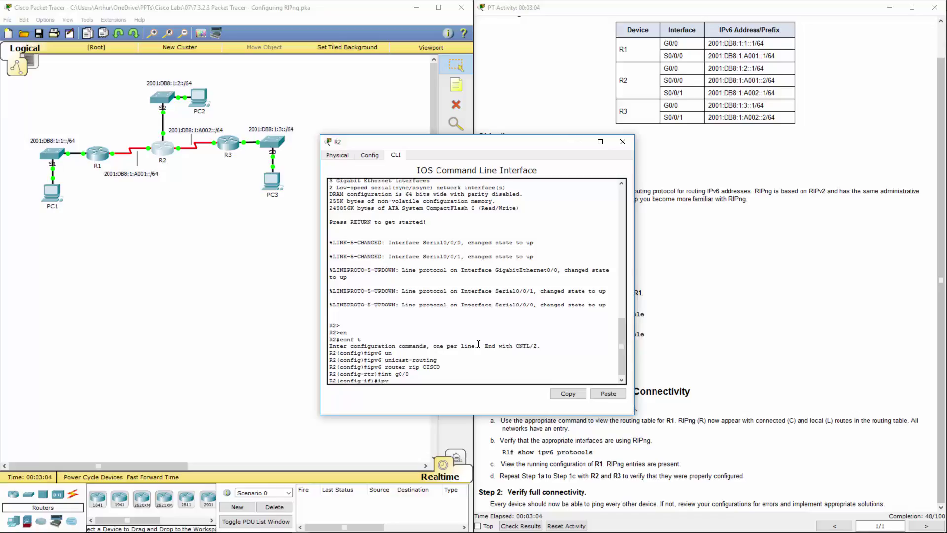
type("ipv6 rip CISCO enable")
key("Return")
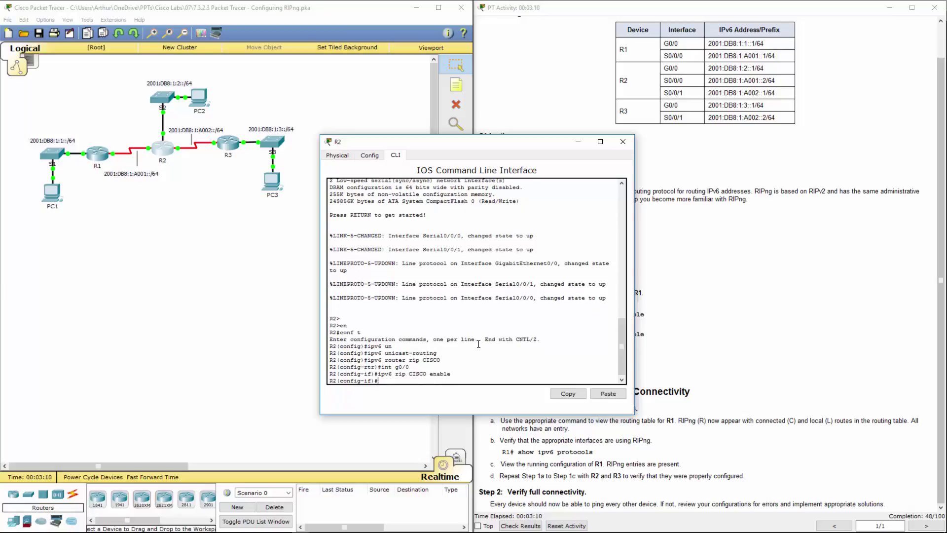
- Enable RIPng CISCO on R2's S0/0/0 and S0/0/1 interfaces
type("int s0/0/0")
key("Return")
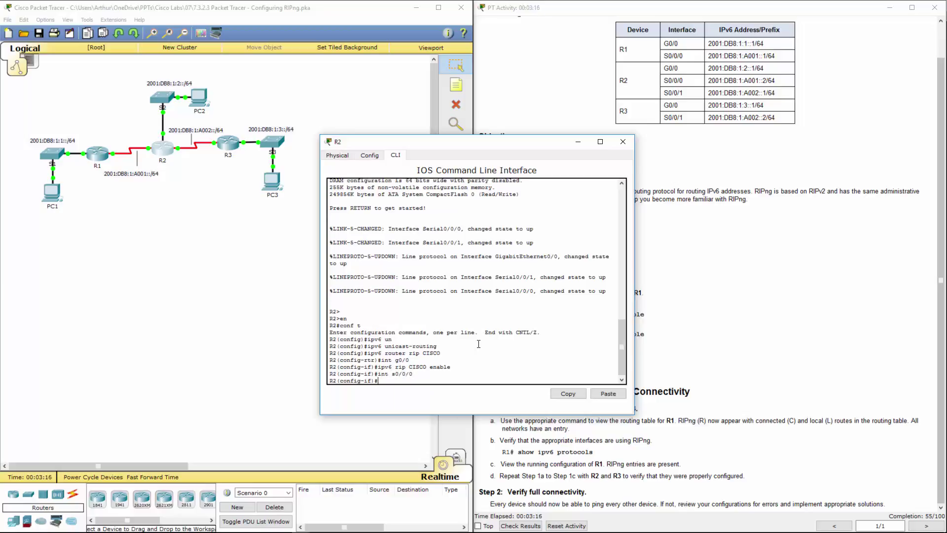
key("Up")
key("Up")
key("Return")
type("int")
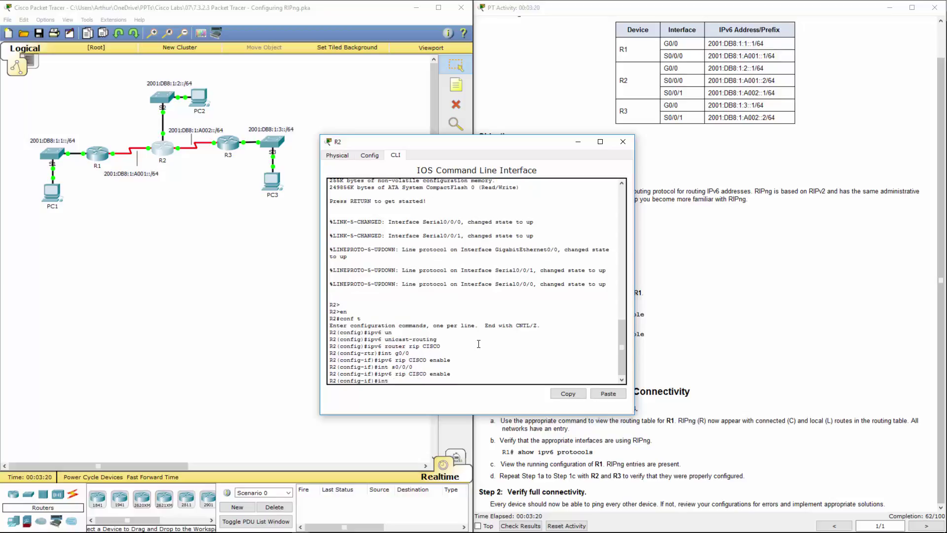
type(" s0/0/1")
key("Return")
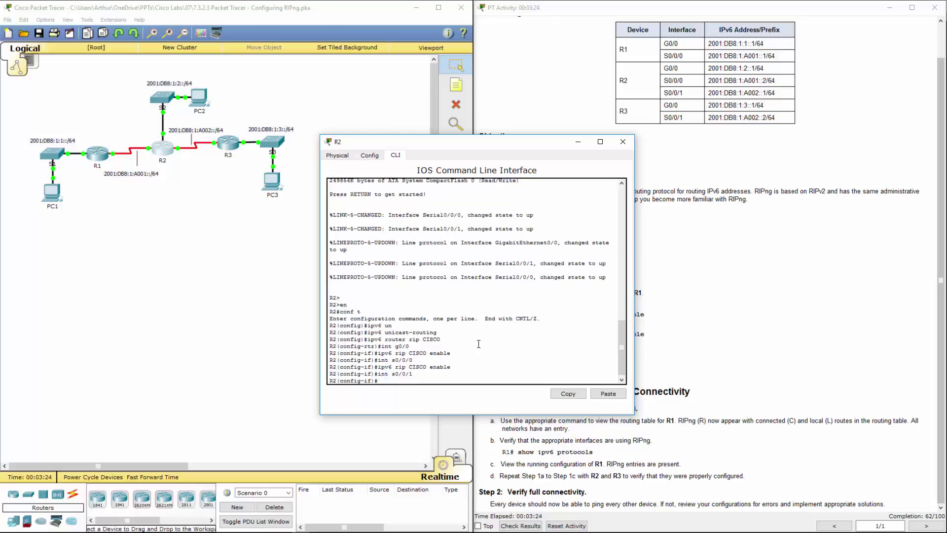
key("Up")
key("Up")
key("Return")
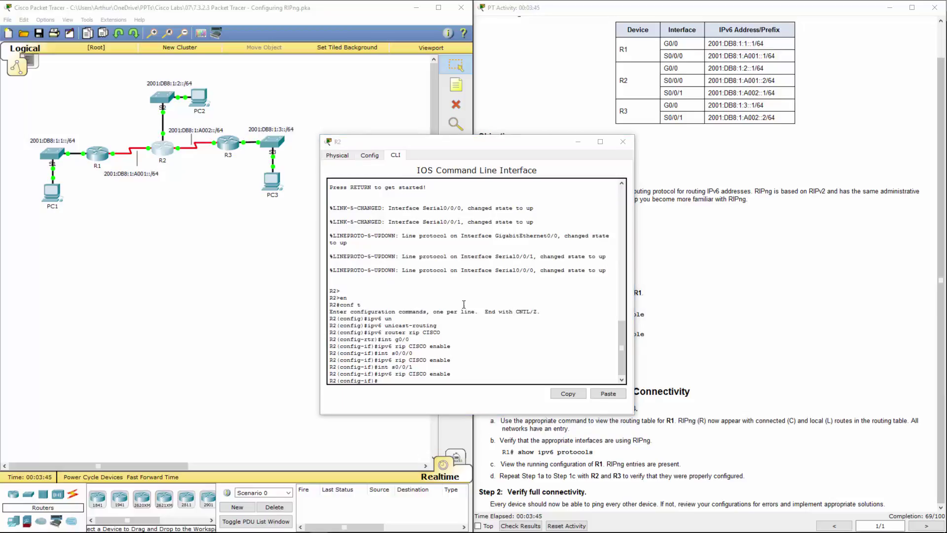
- Close R2's window, open R3's CLI and enter privileged mode
left_click(621, 143)
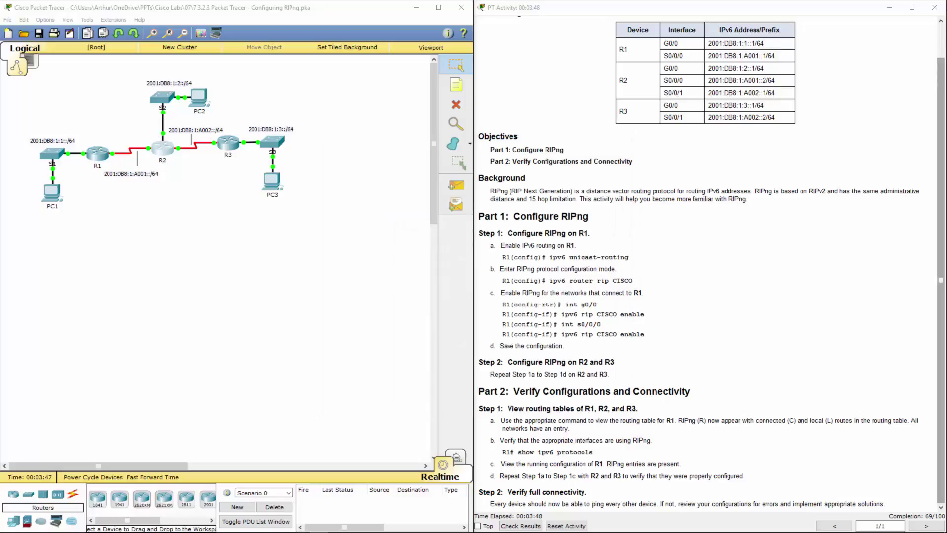
left_click(230, 144)
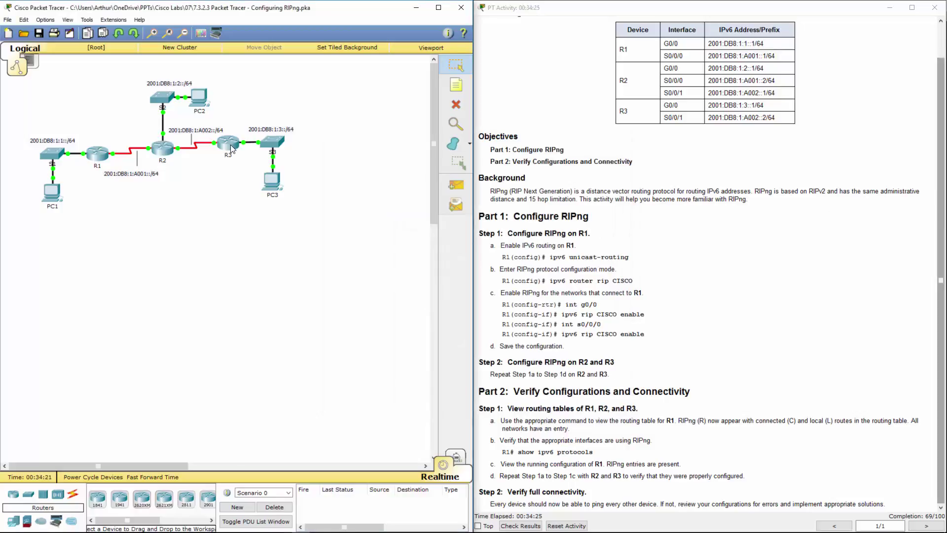
left_click(396, 155)
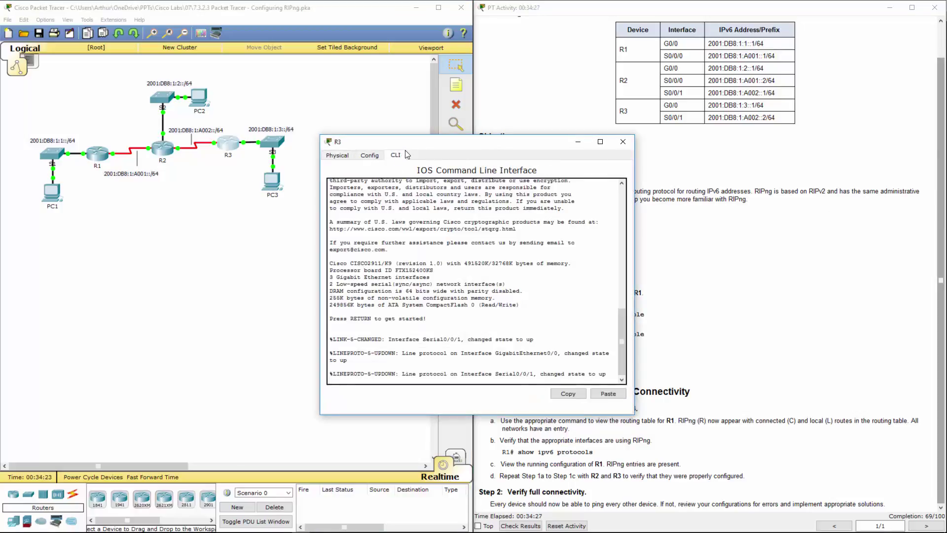
key("Return")
type("en")
key("Return")
- Enable IPv6 unicast routing on R3
type("c")
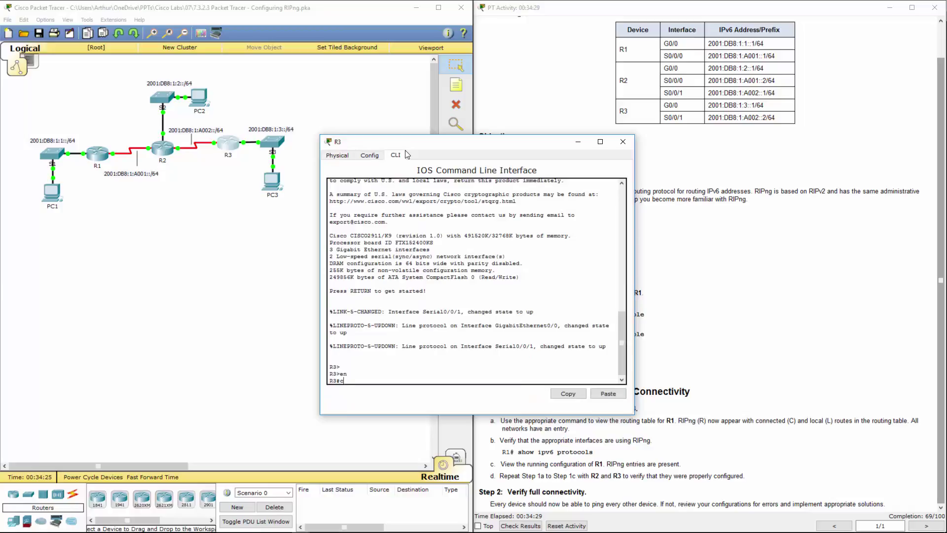
type("onf t")
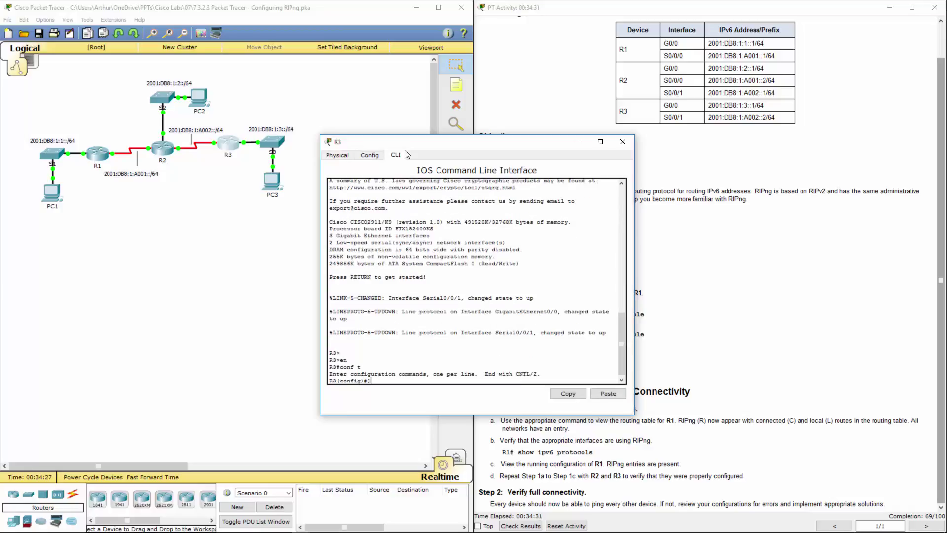
type("v6 un")
key("Tab")
key("Return")
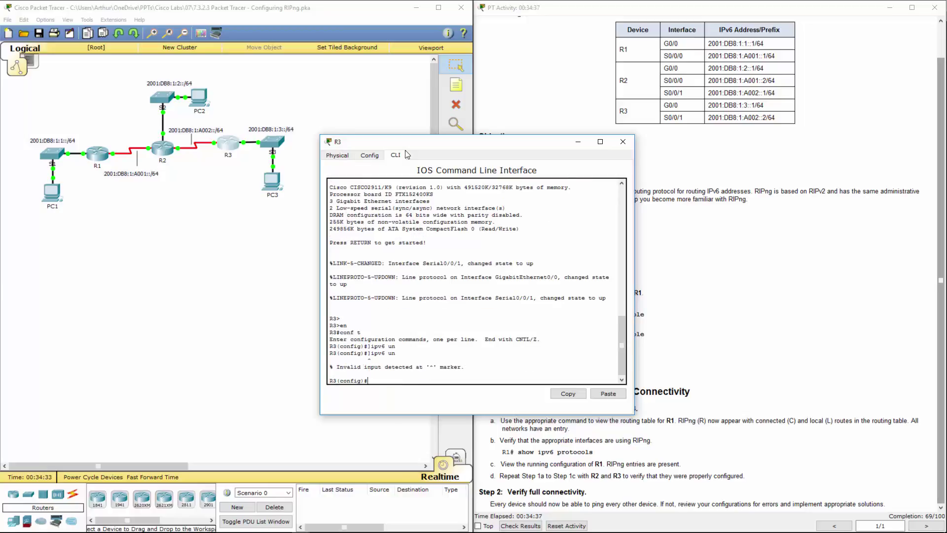
type("ipv6 un")
key("Tab")
key("Return")
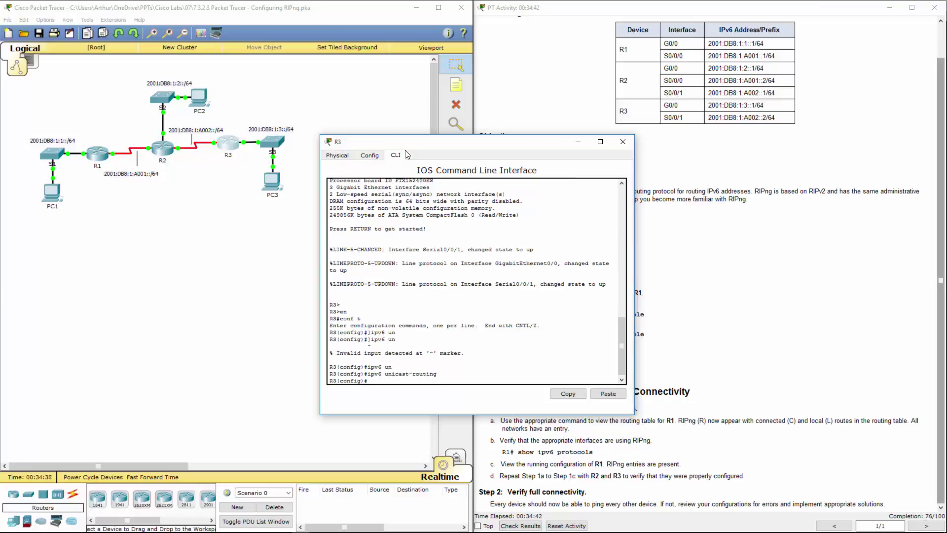
- Create the RIPng process CISCO on R3, retyping the misspelled command
type("ivp6 router rip CISCO")
key("Return")
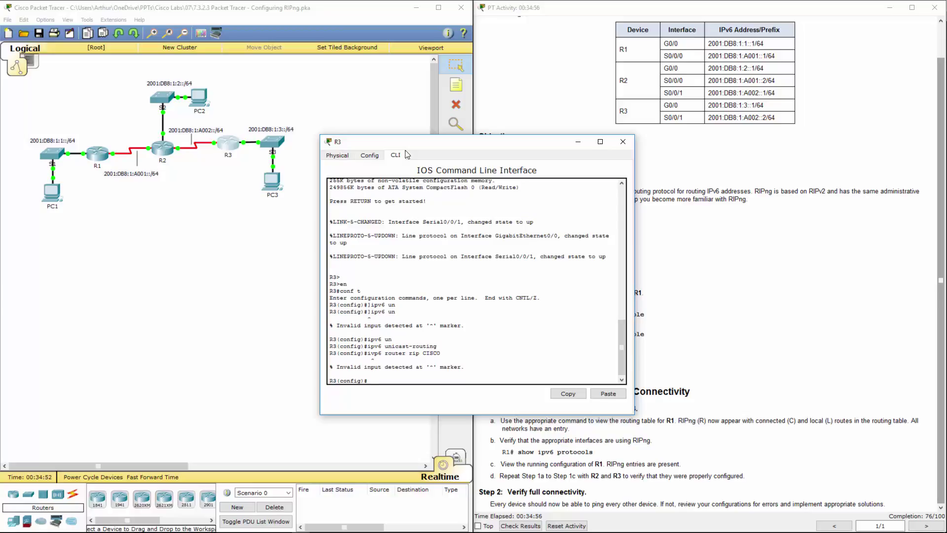
type("ipv6 router rip CISCO")
key("Return")
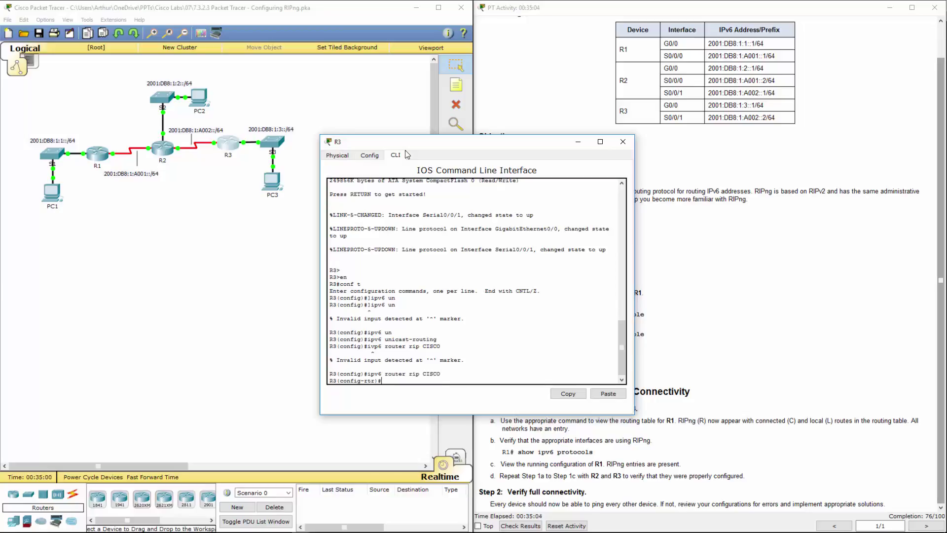
- Enable RIPng CISCO on R3's G0/0 and S0/0/1 interfaces
type("int g0/0")
key("Return")
type("ipv")
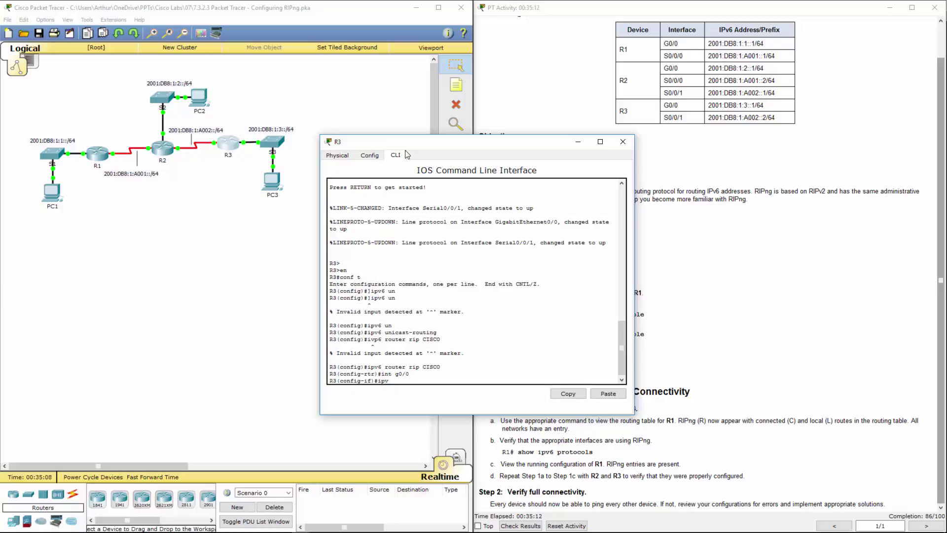
type("6 rip CISCO enable")
key("Return")
type("in")
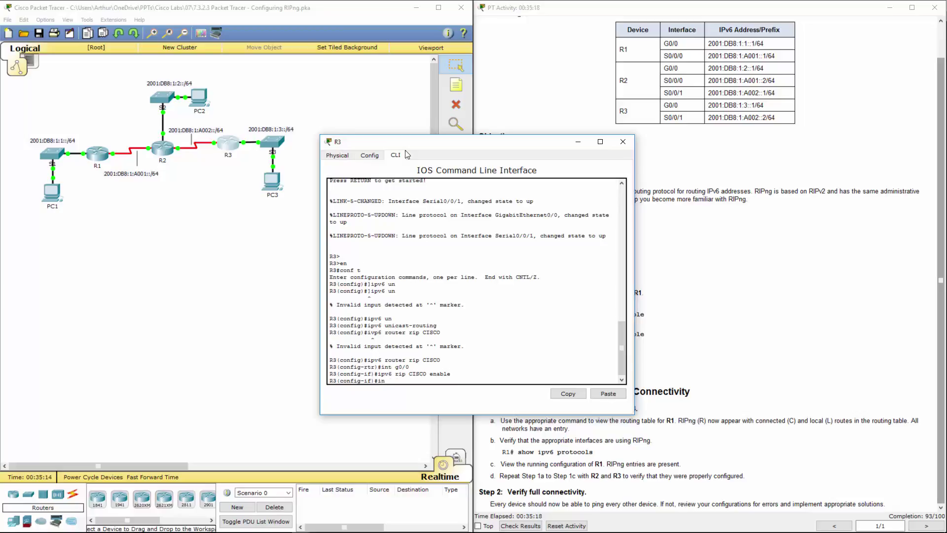
type("t s0/0/1")
key("Return")
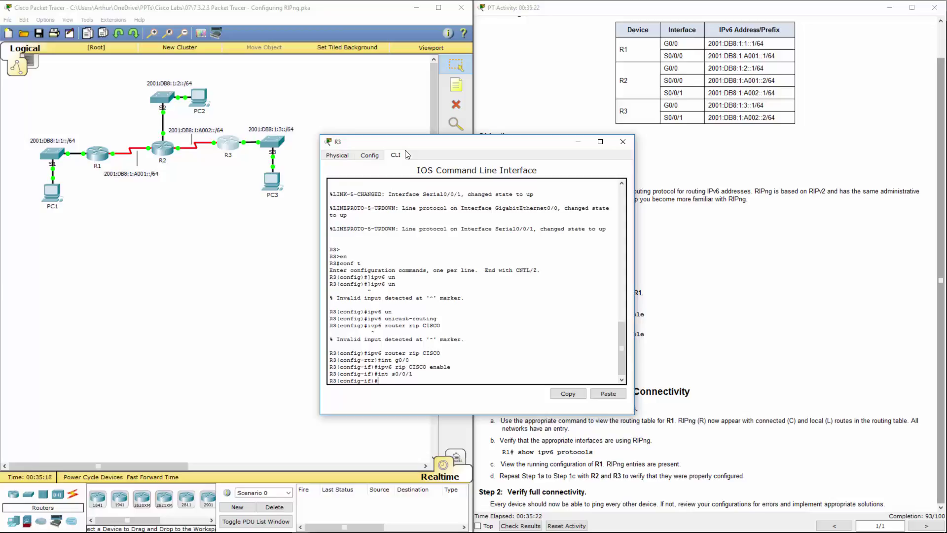
key("Up")
key("Up")
key("Return")
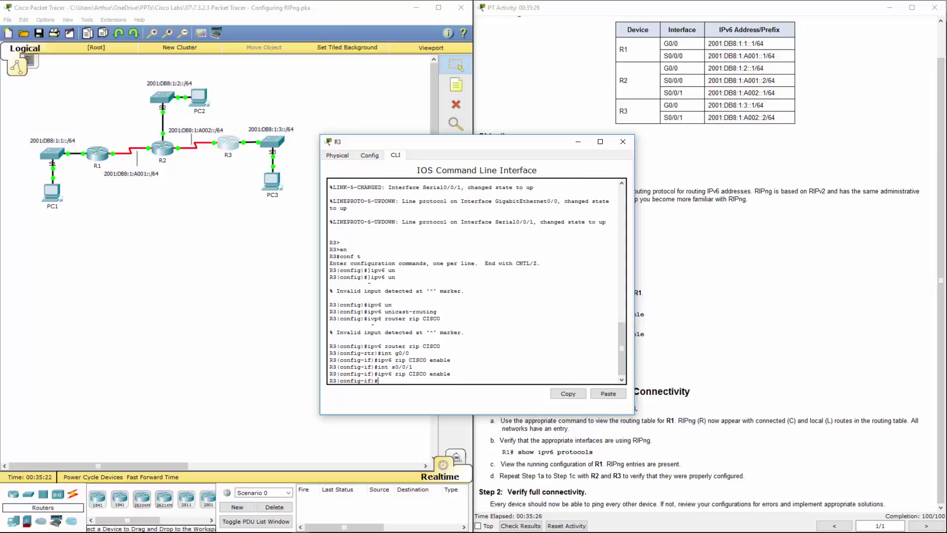
- Close R3's window and open PC3's Desktop Command Prompt
left_click(623, 142)
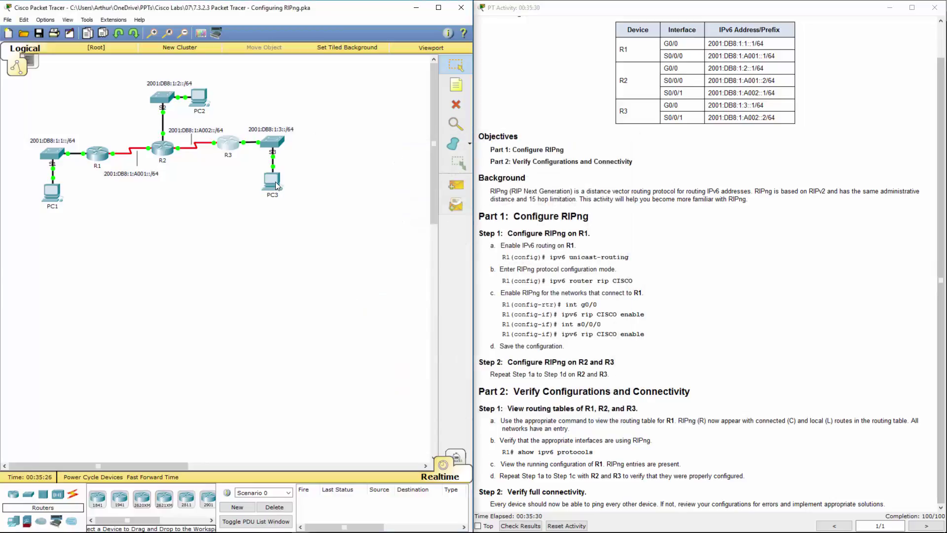
left_click(276, 186)
left_click(403, 155)
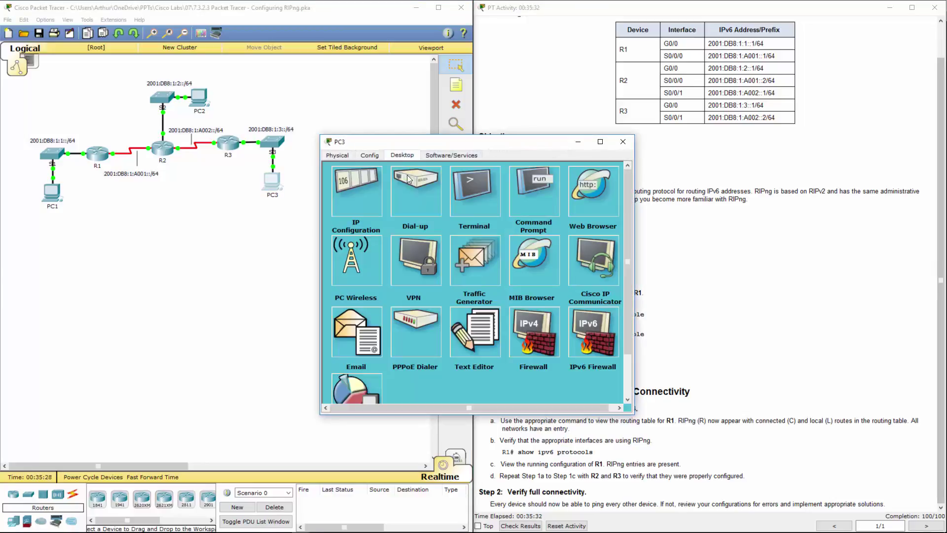
left_click(535, 205)
left_click_drag(486, 148, 679, 190)
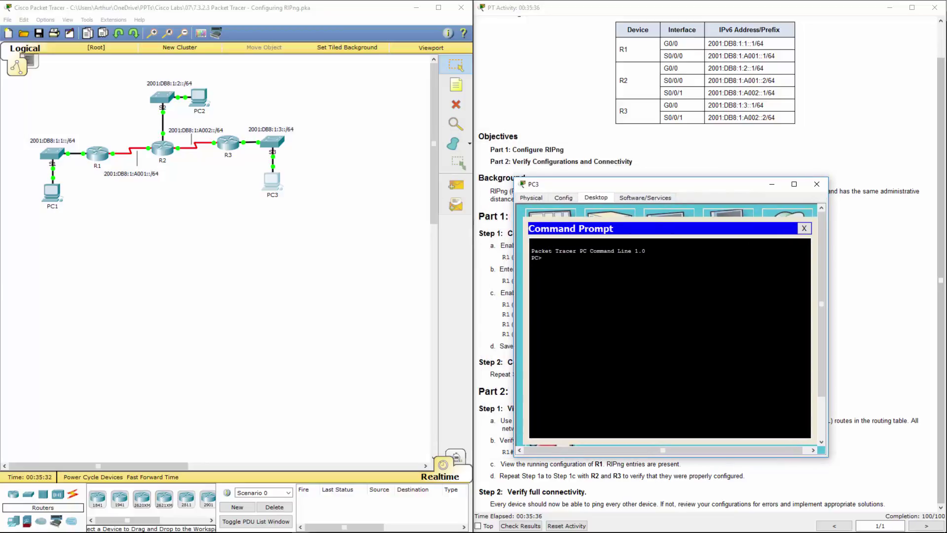
- Run ipconfig and ipv6config on PC3 to show address 2001:DB8:1:3::A
type("ipconfig")
key("Return")
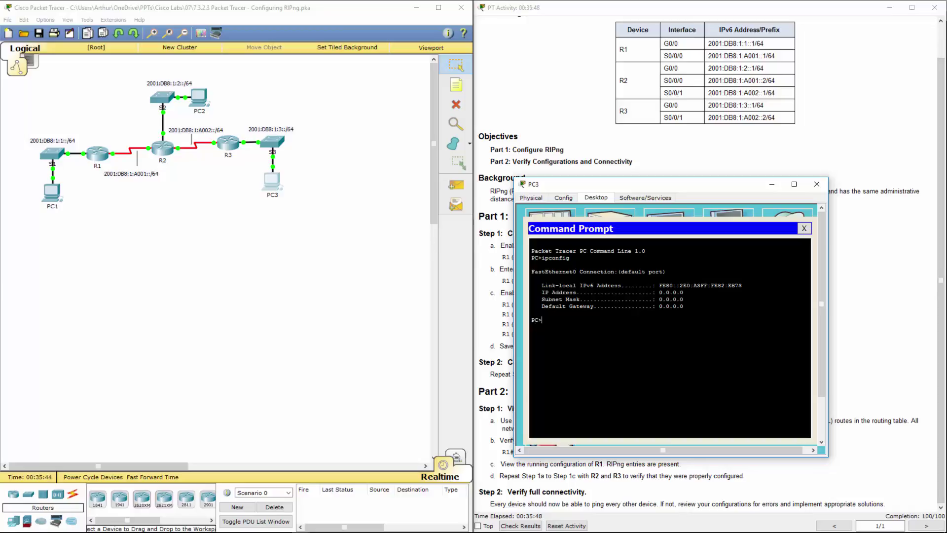
type("ipv6")
key("Return")
type("ipv6config")
key("Return")
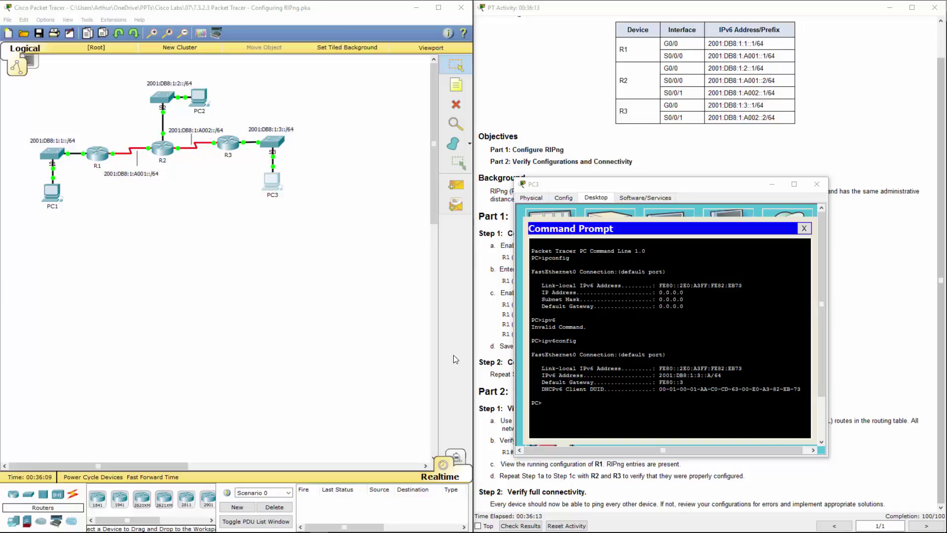
left_click(52, 198)
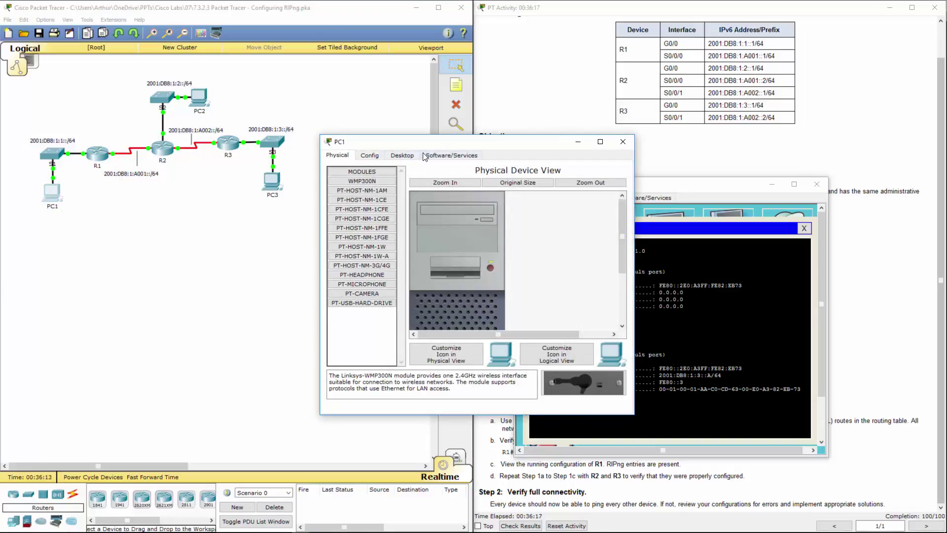
- Open PC1's Command Prompt and place it beside PC3's window
left_click(401, 157)
left_click(534, 194)
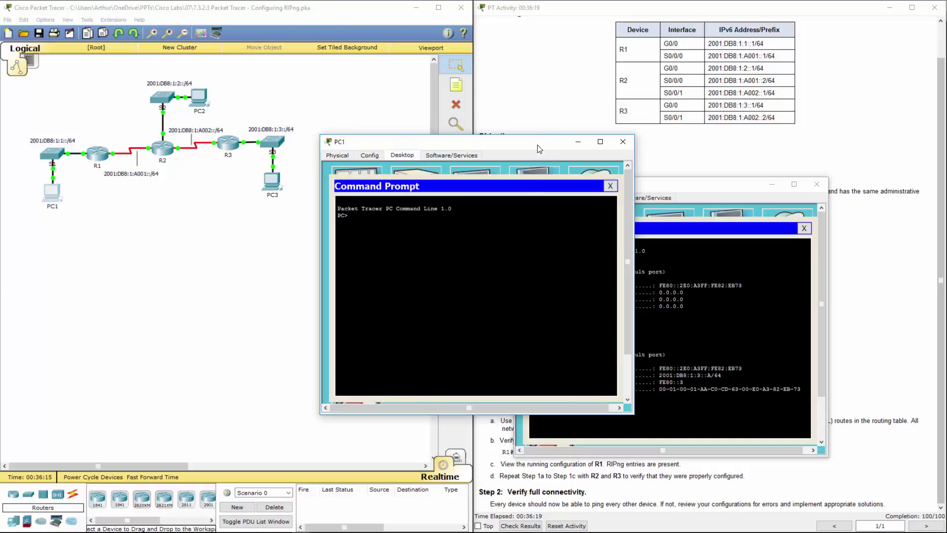
left_click_drag(540, 148, 401, 187)
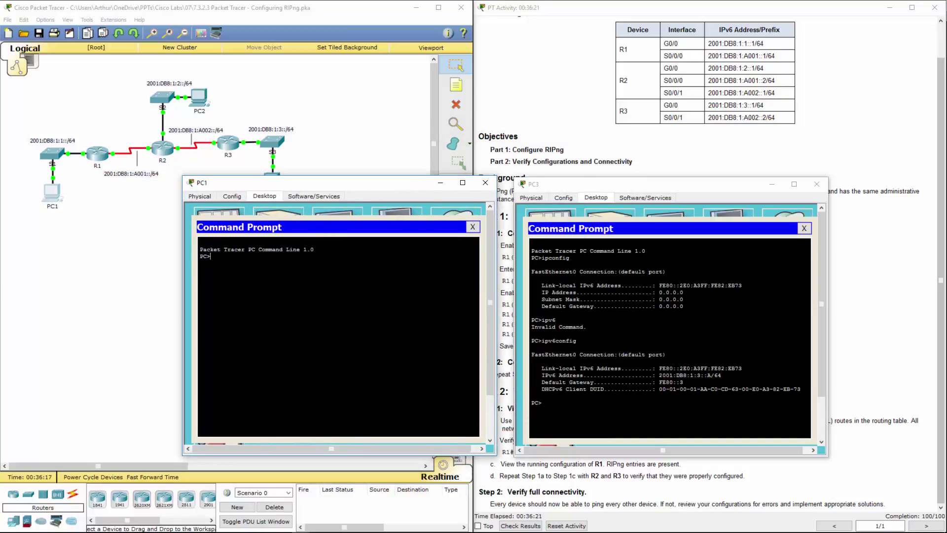
- Ping 2001:DB8:1:3::A from PC1, copying the address from PC3's output
type("ping")
left_click_drag(659, 375, 710, 375)
right_click(711, 376)
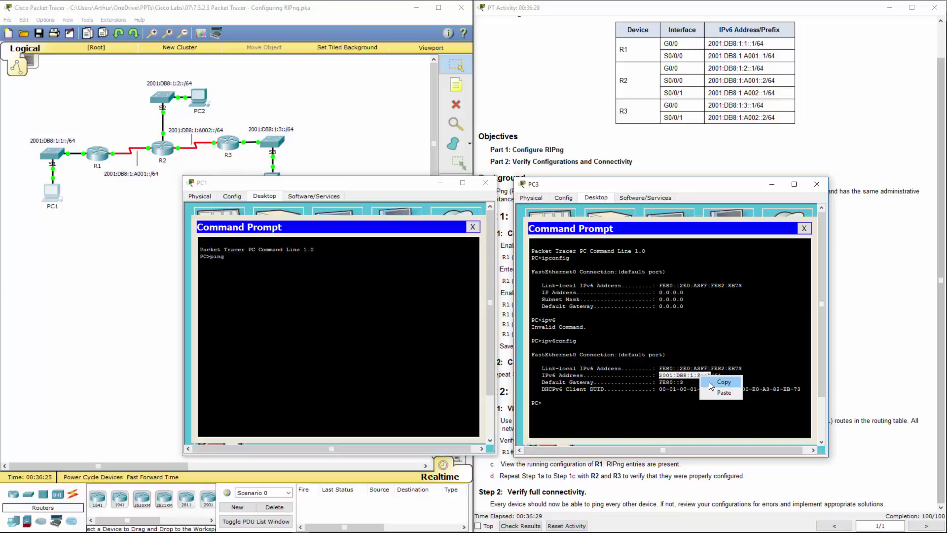
left_click(716, 383)
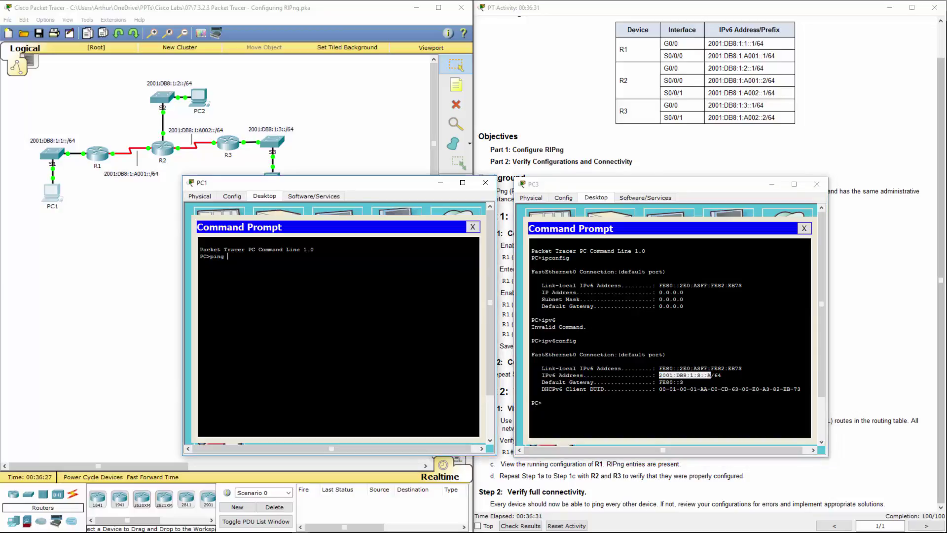
right_click(255, 262)
left_click(284, 280)
key("Return")
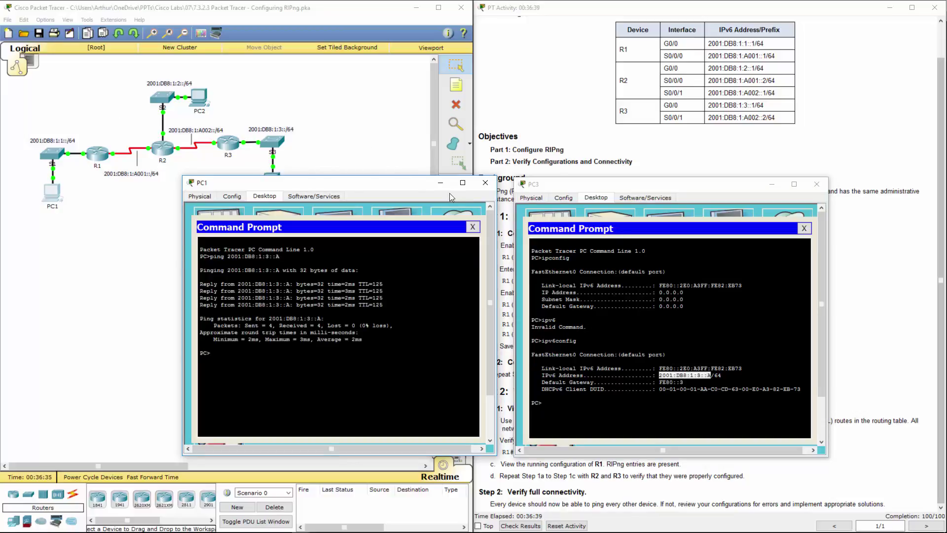
- Close the PC1 and PC3 windows and highlight the Verify full connectivity step
left_click(485, 183)
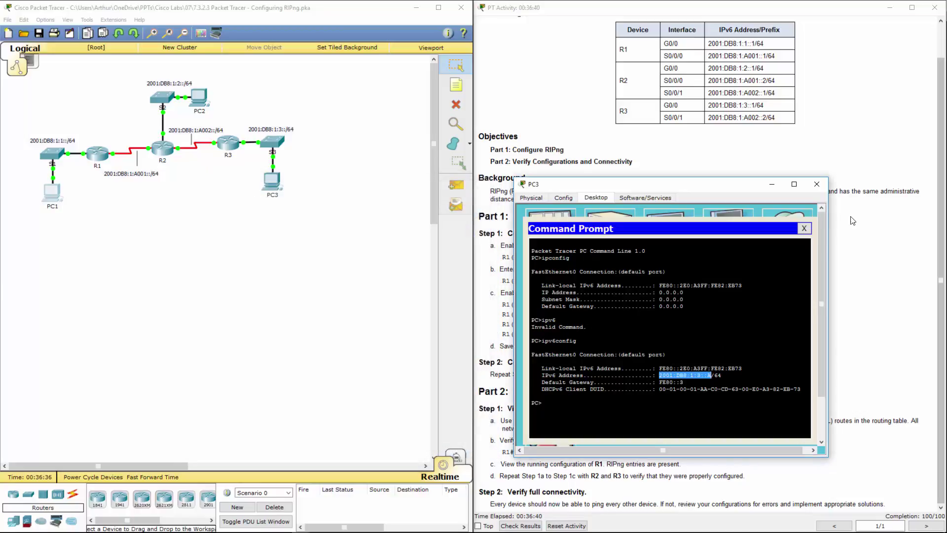
left_click(817, 184)
left_click_drag(525, 428, 688, 413)
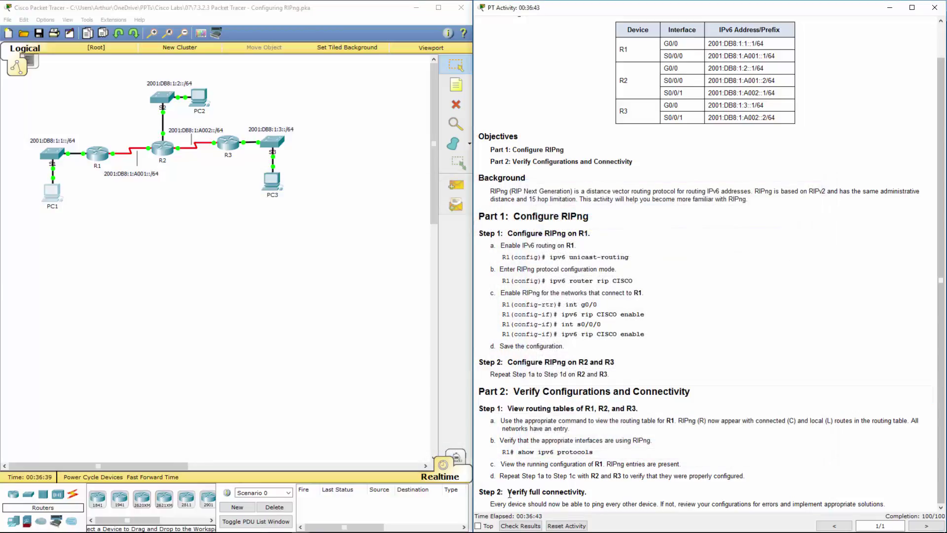
left_click_drag(511, 492, 605, 494)
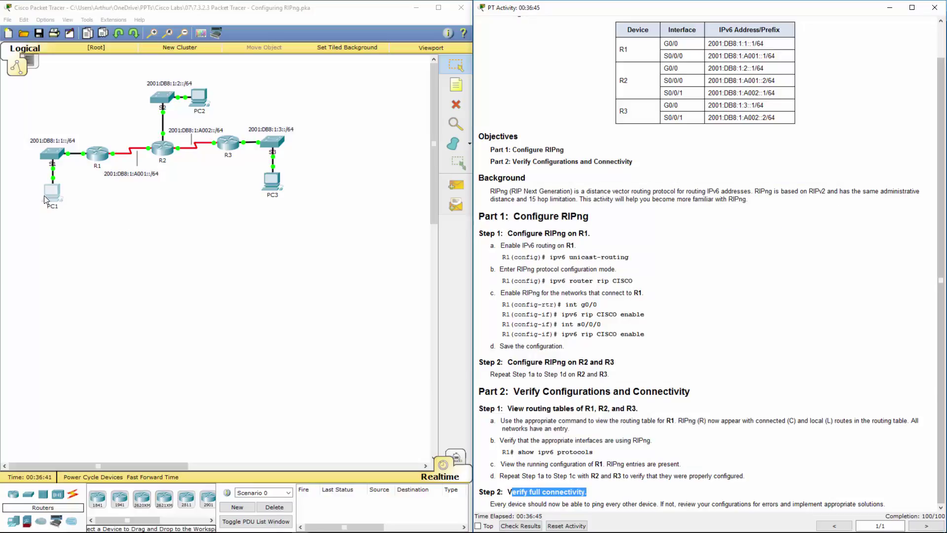